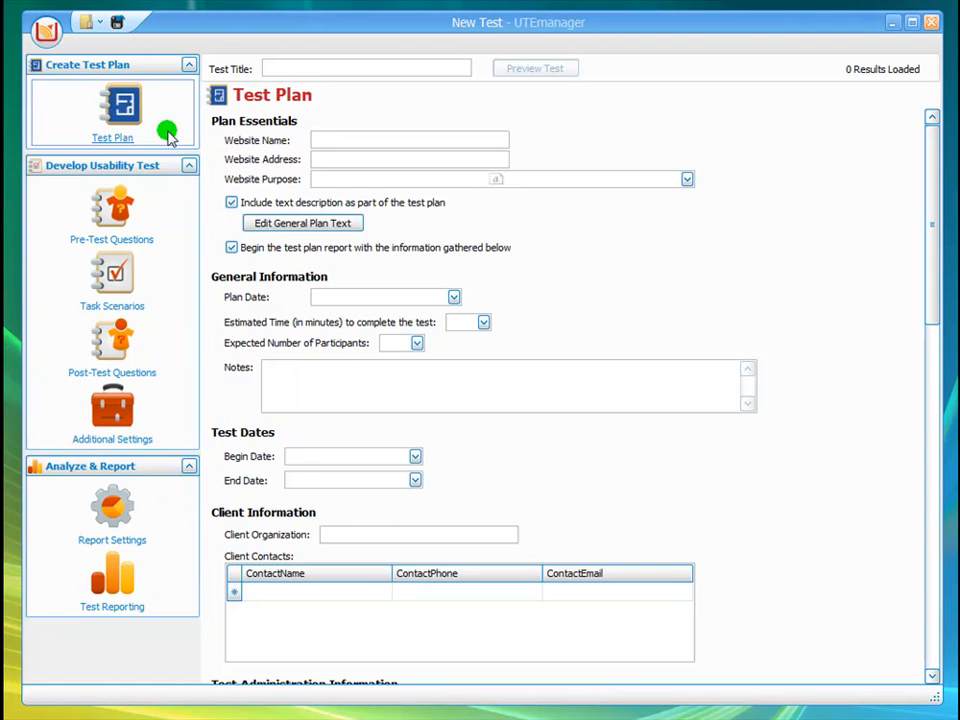
Step: Open the test file OCC Intranet A v9.ute from the OCC Test folder
left_click(88, 22)
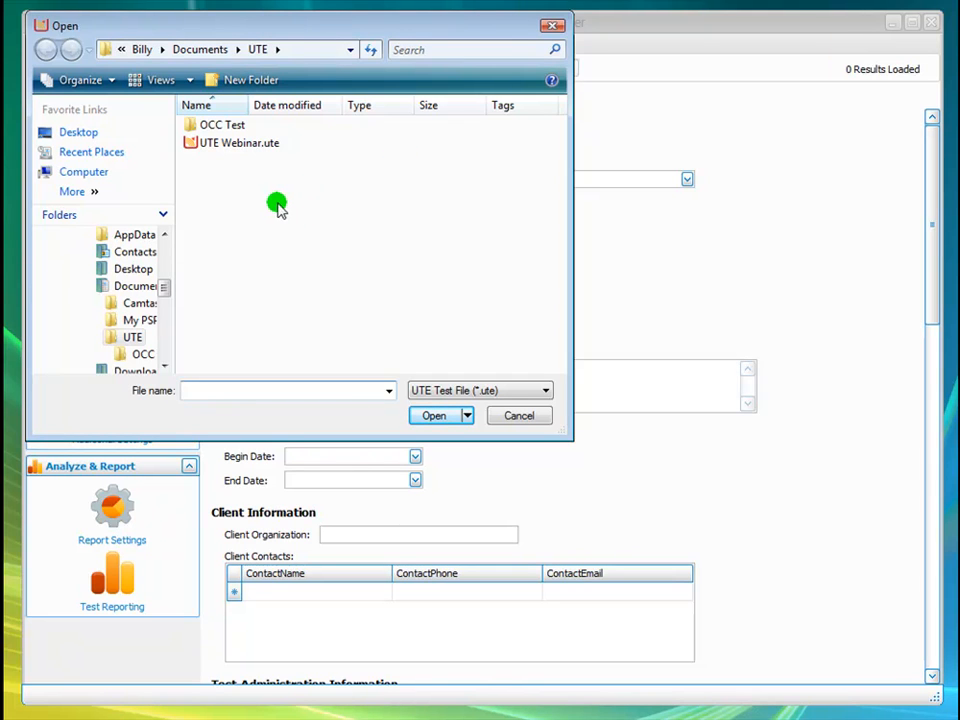
double_click(227, 128)
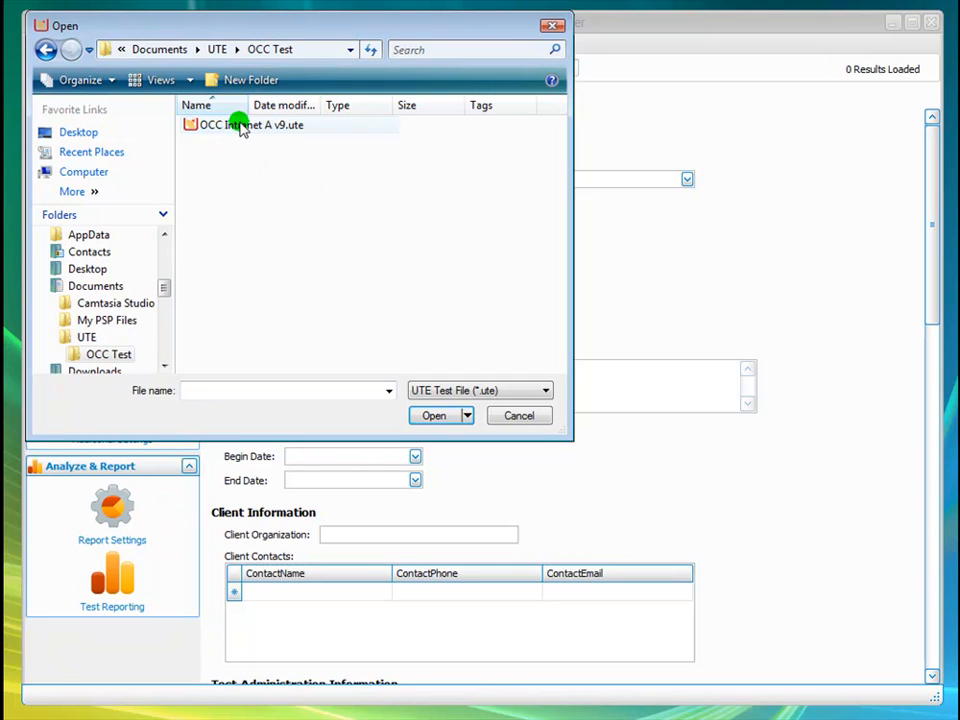
double_click(229, 127)
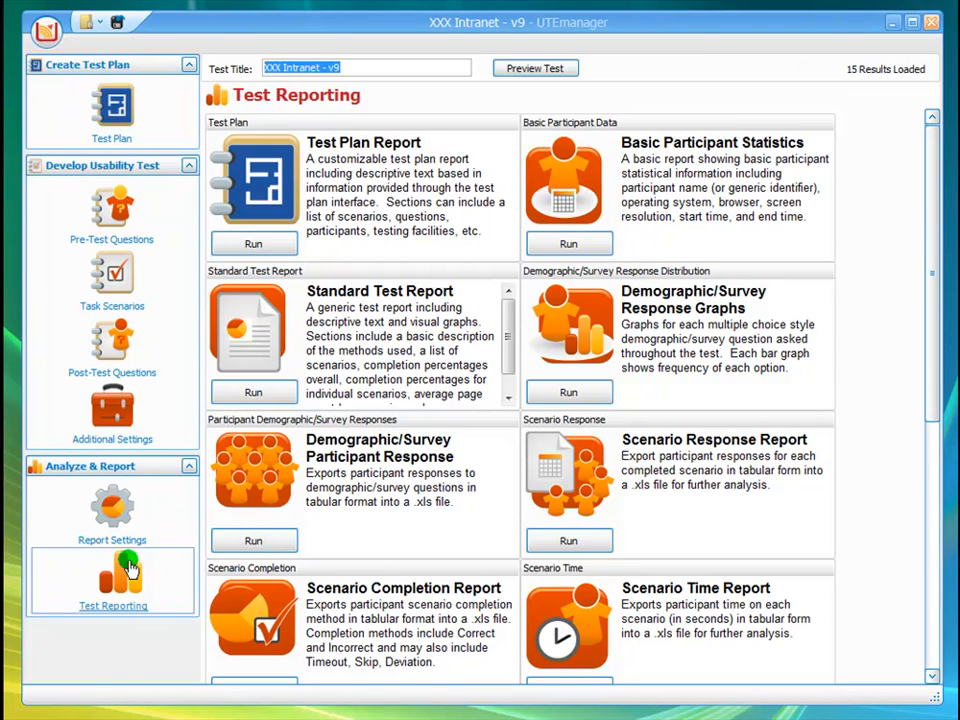
Step: Try out the Include setting in the report settings for the first participant and for the Recognition scenario
left_click(120, 528)
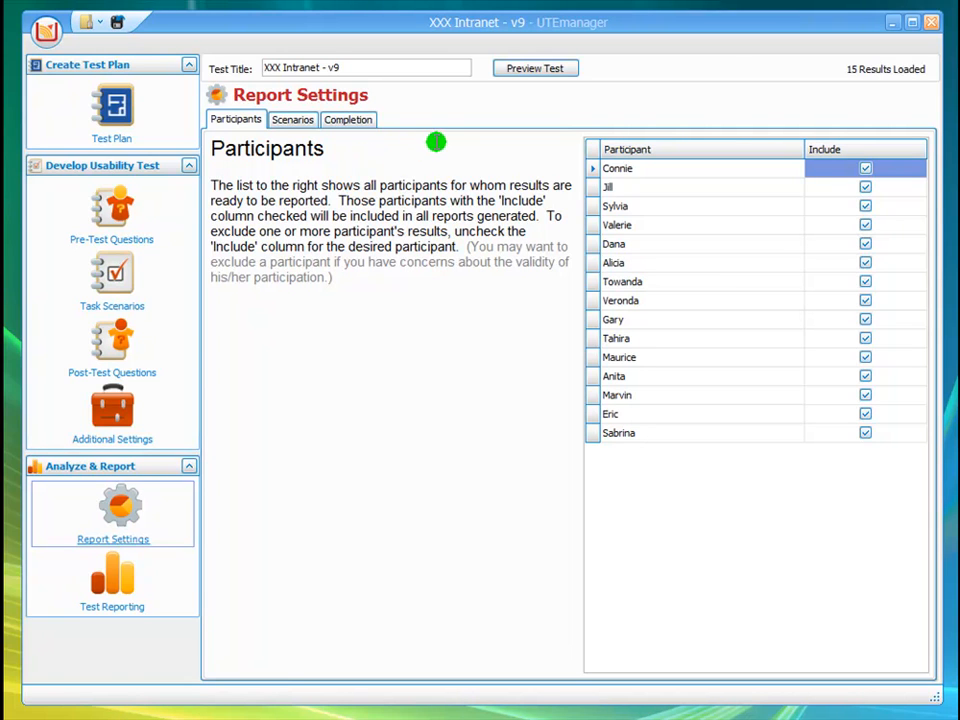
left_click(866, 170)
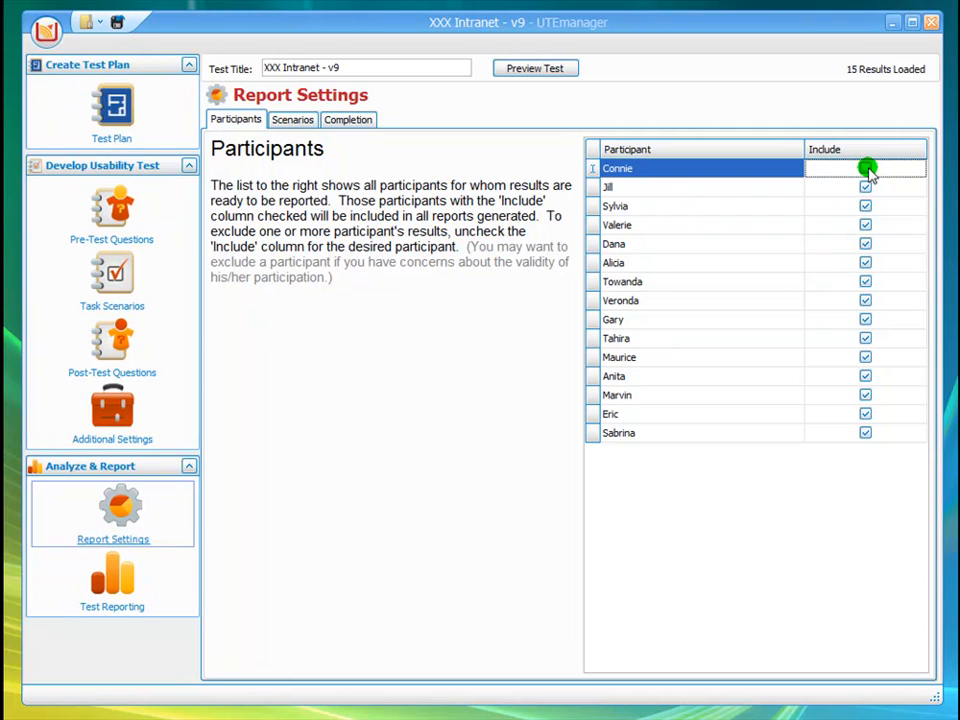
left_click(293, 120)
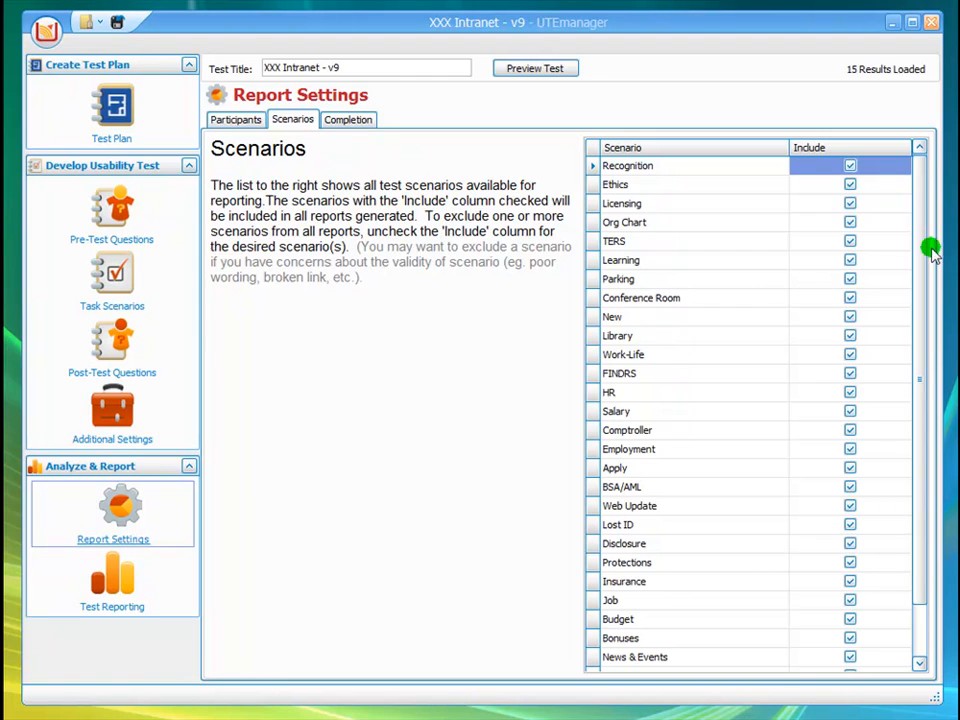
left_click_drag(917, 244, 917, 201)
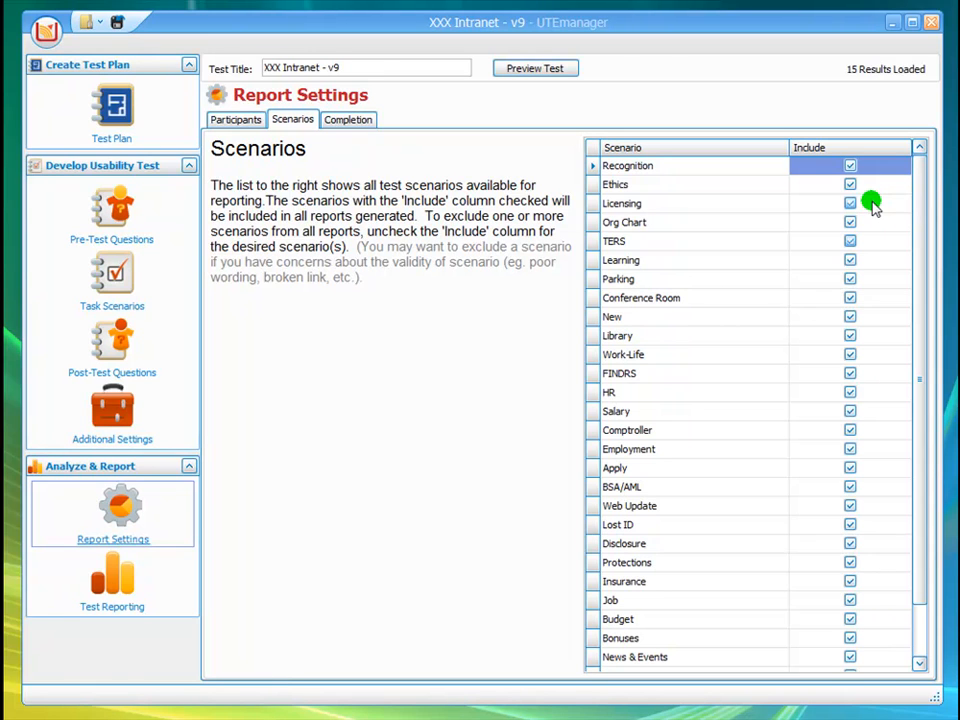
left_click(851, 168)
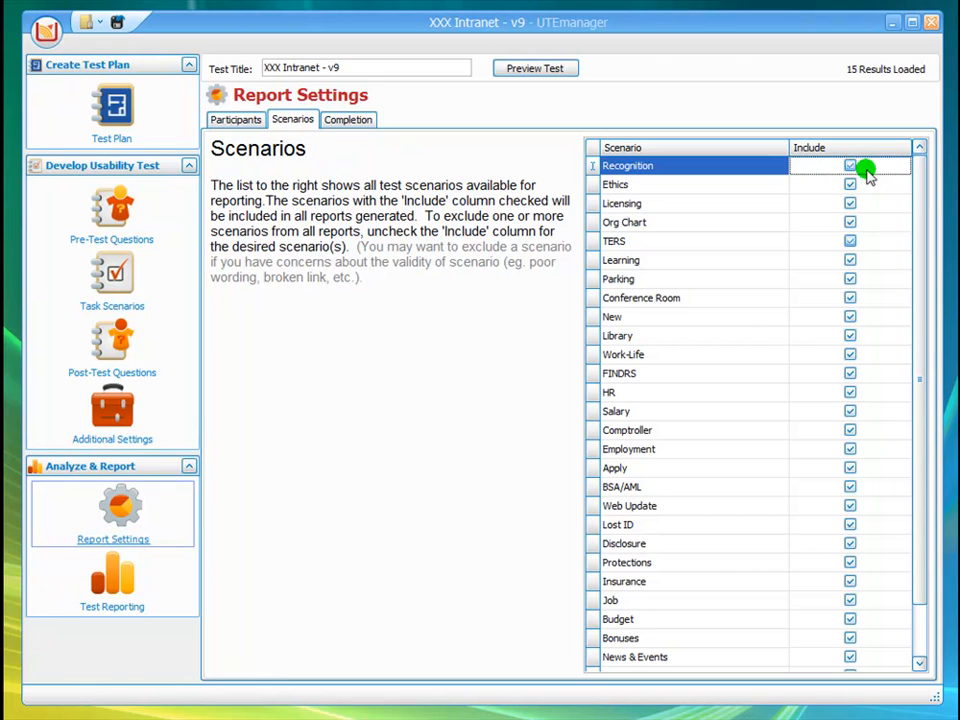
Step: Examine the completion options for the first participant's Recognition scenario in the participant scenario results
left_click(354, 122)
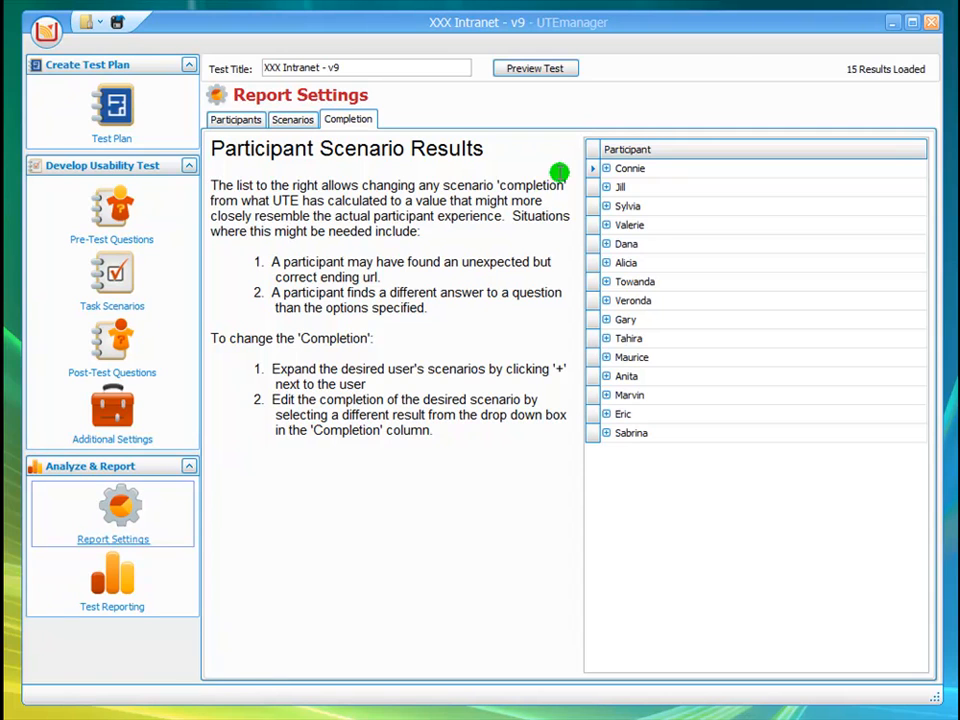
left_click(606, 168)
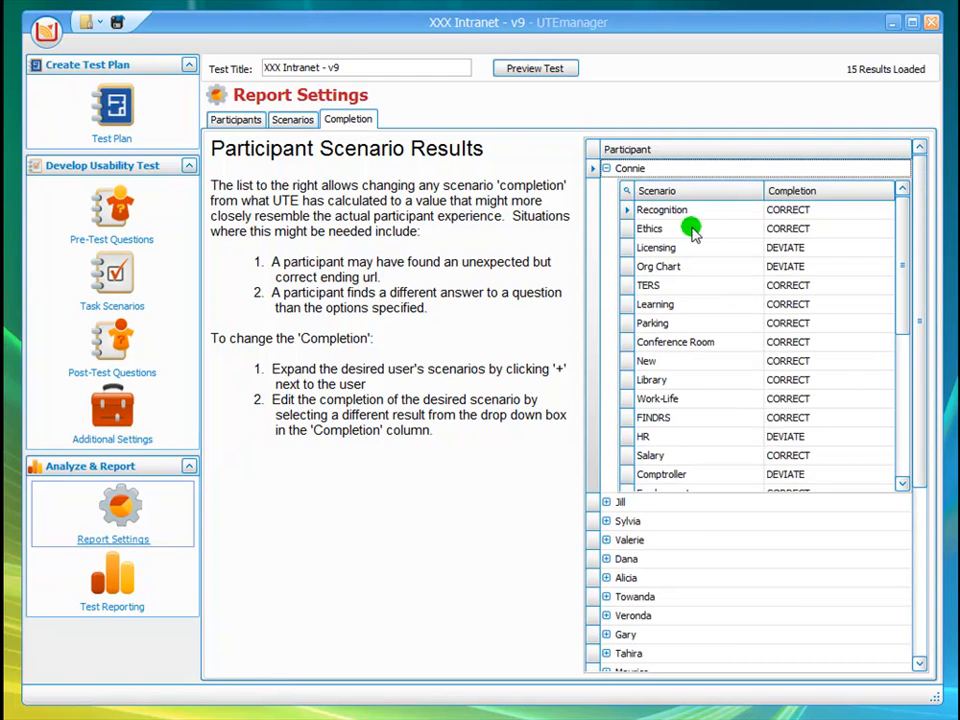
left_click(842, 212)
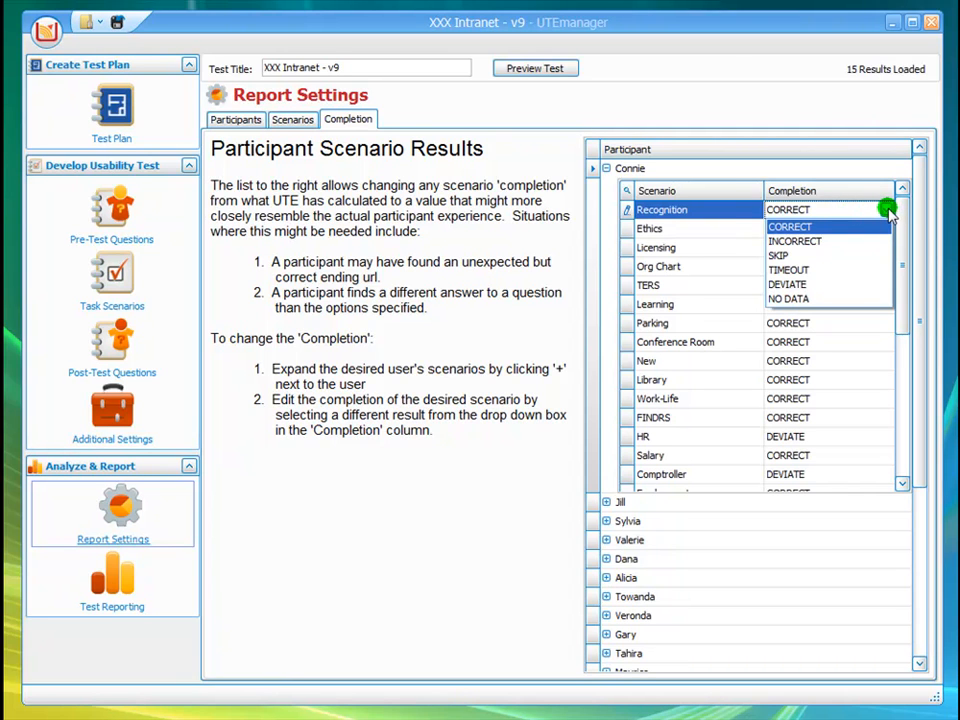
left_click(888, 212)
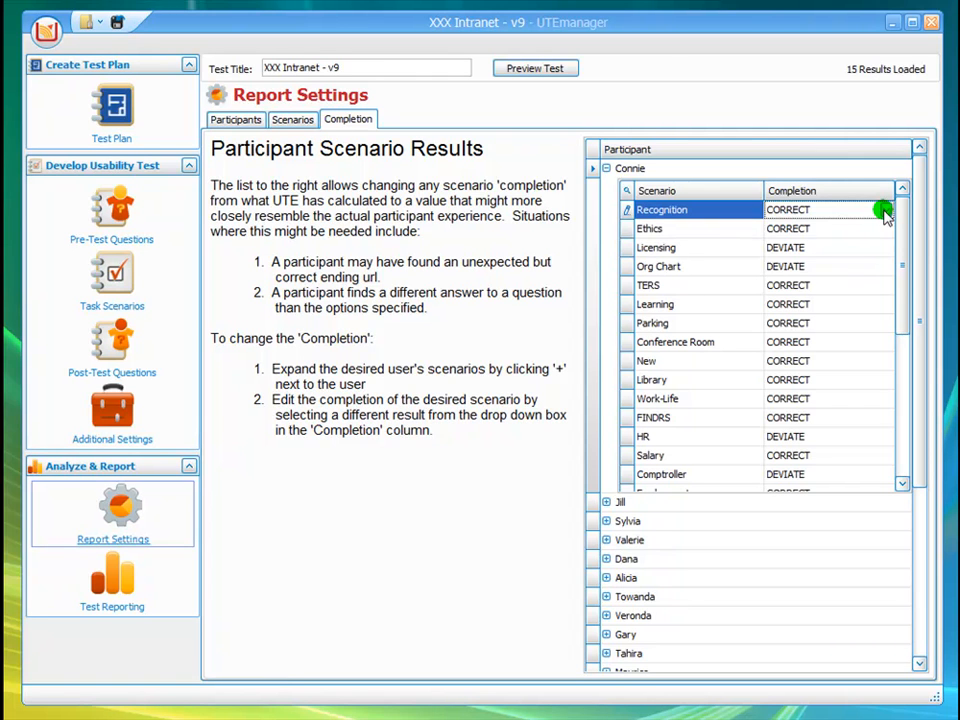
left_click(604, 168)
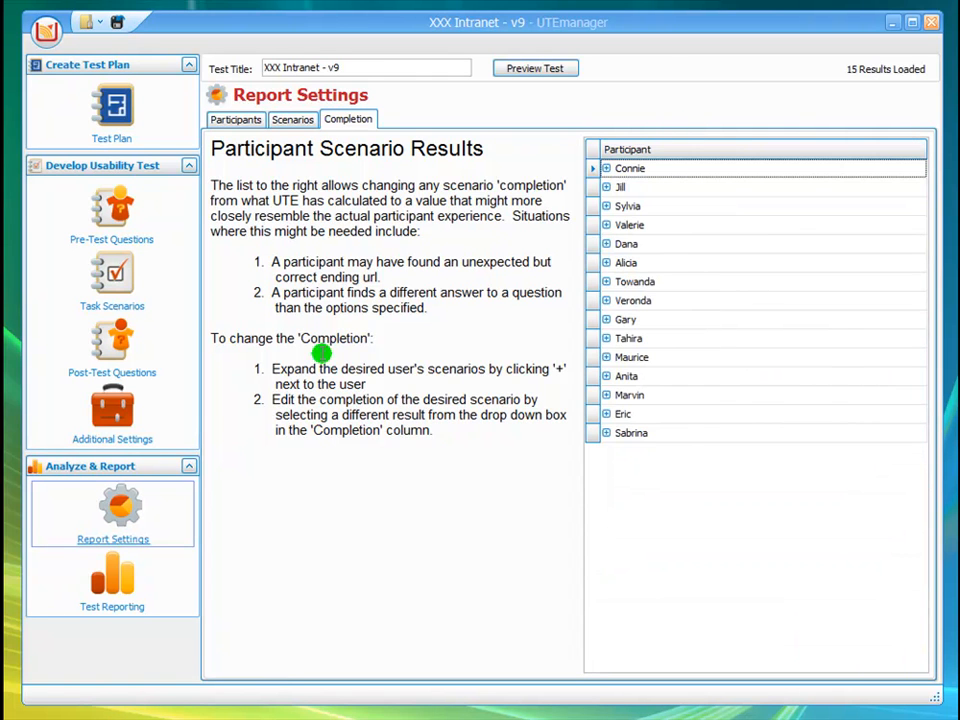
Step: Look through all the report types available under Test Reporting, from the Test Plan Report to the Navigation Path Report
left_click(118, 604)
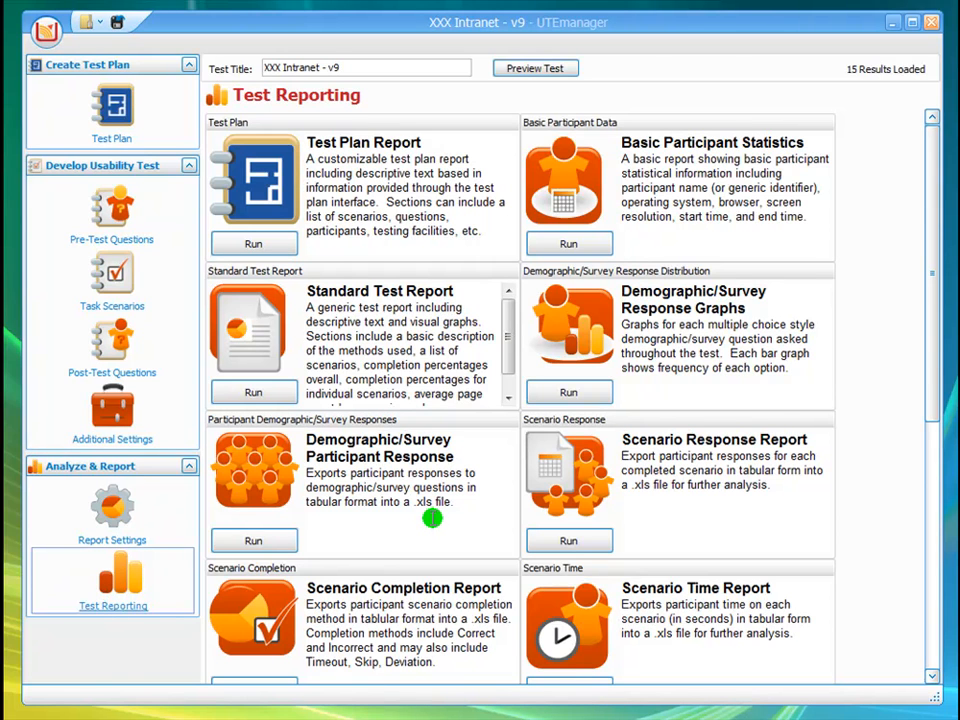
mouse_move(937, 272)
left_mouse_down()
mouse_move(924, 324)
mouse_move(926, 253)
left_mouse_up()
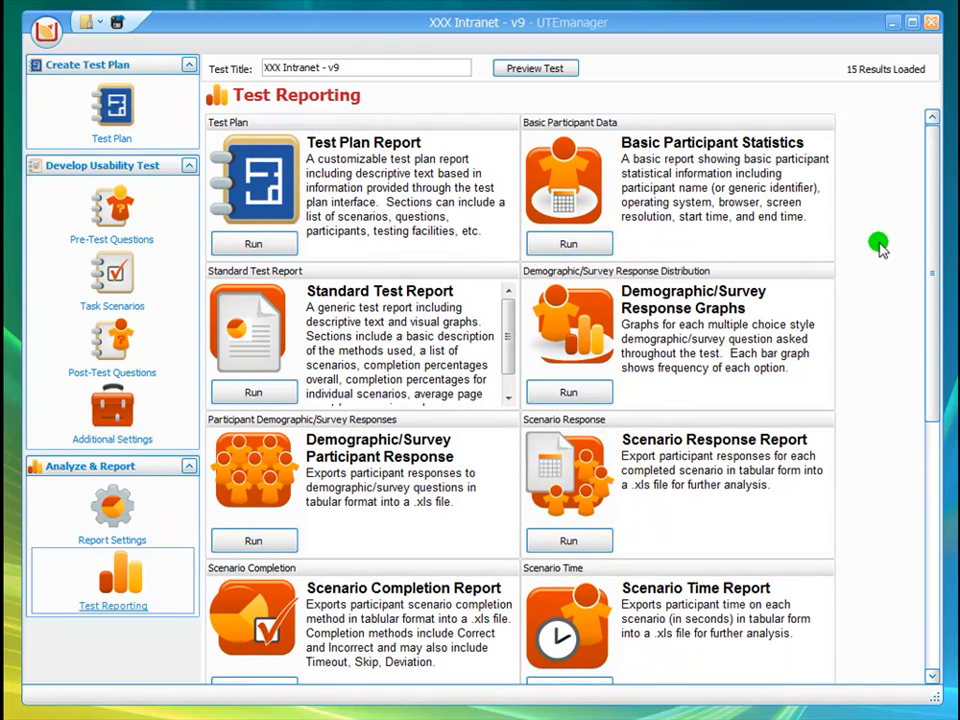
left_click_drag(932, 296, 934, 240)
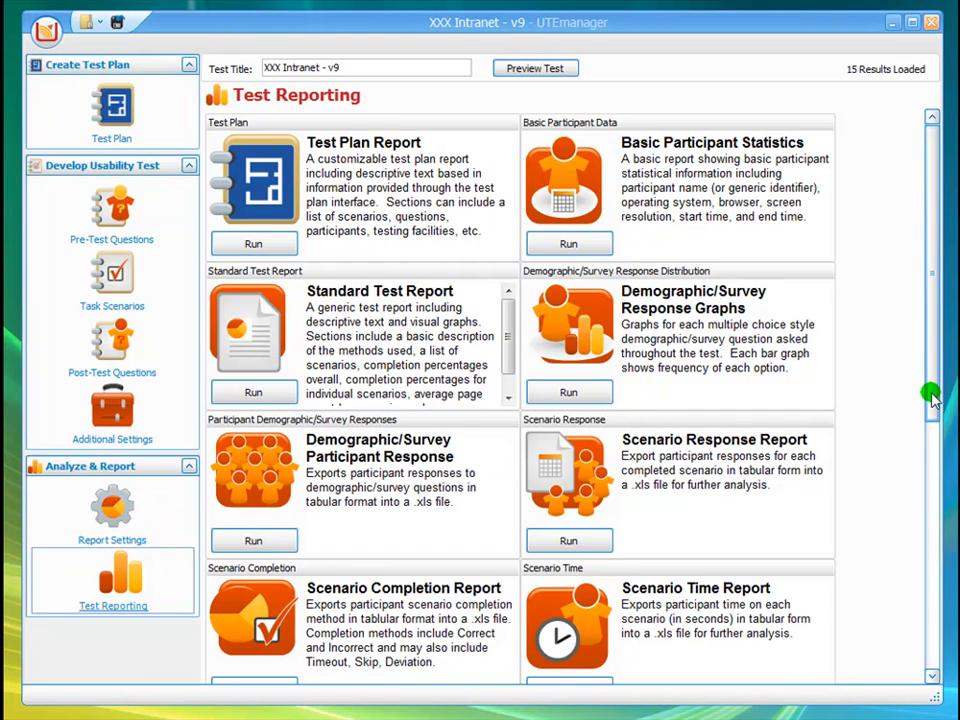
left_click_drag(932, 388, 930, 609)
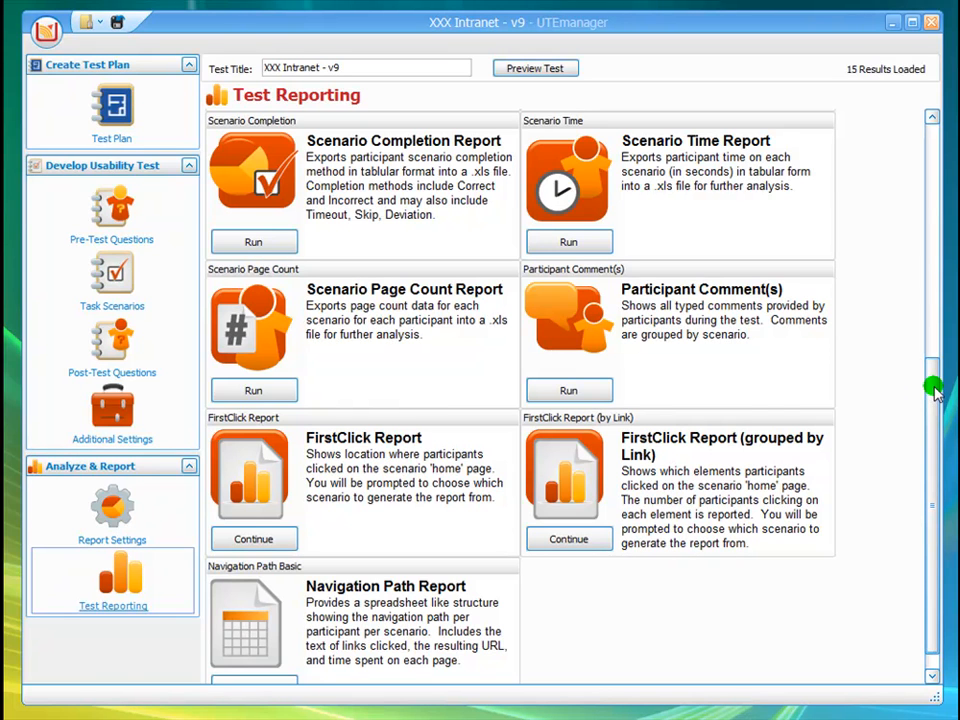
left_click_drag(933, 390, 930, 150)
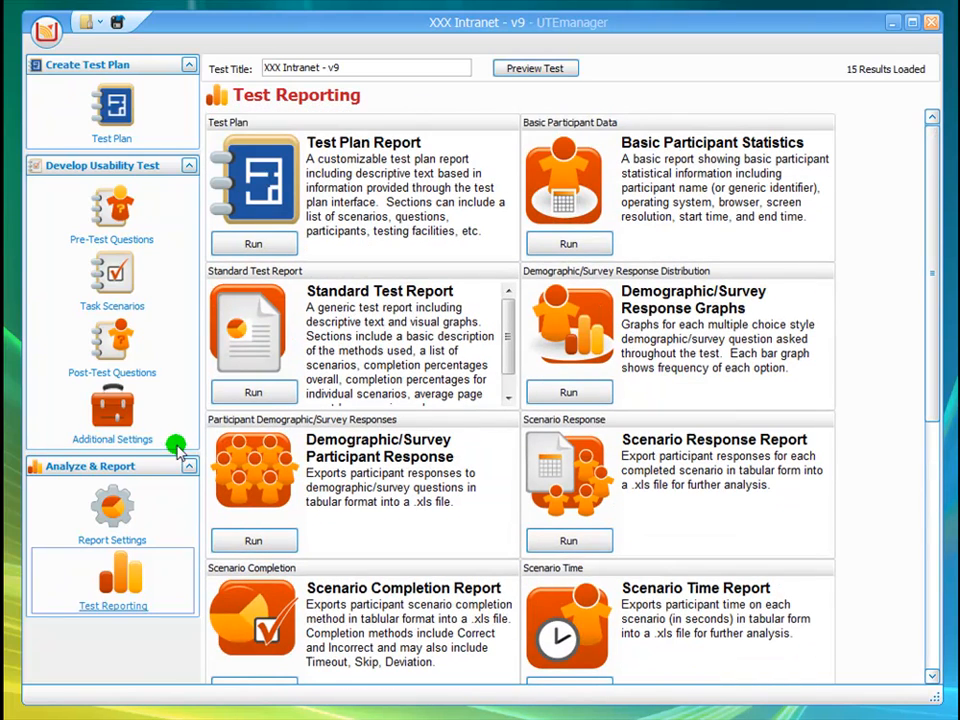
Step: Run the Standard Test Report and read its preview from the introduction through the usability metrics, completion figures and satisfaction scores
left_click(256, 390)
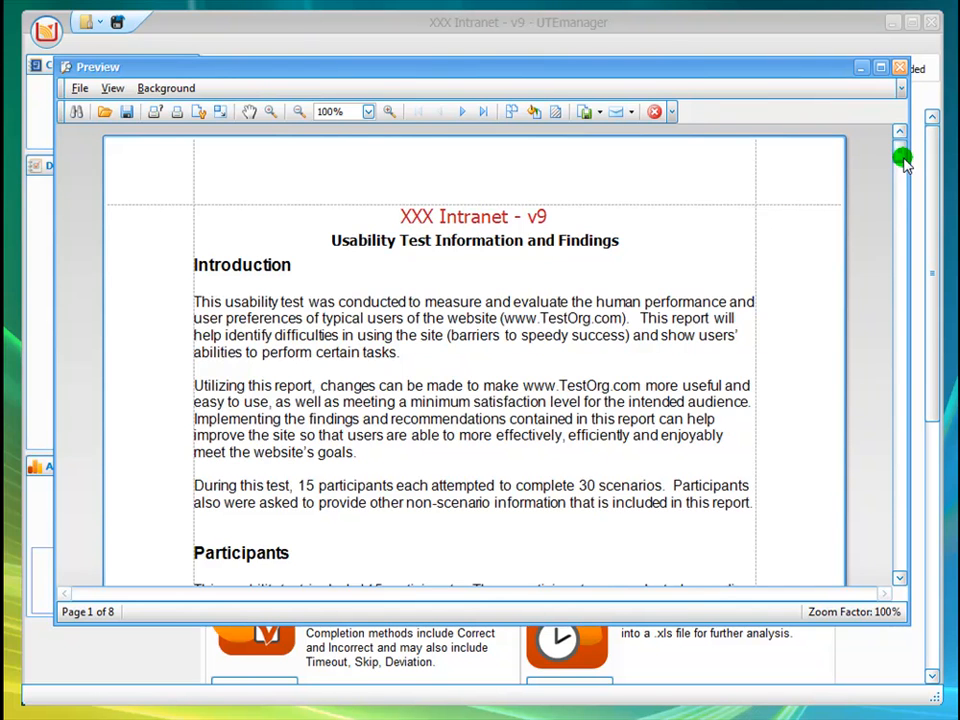
left_click_drag(903, 160, 908, 184)
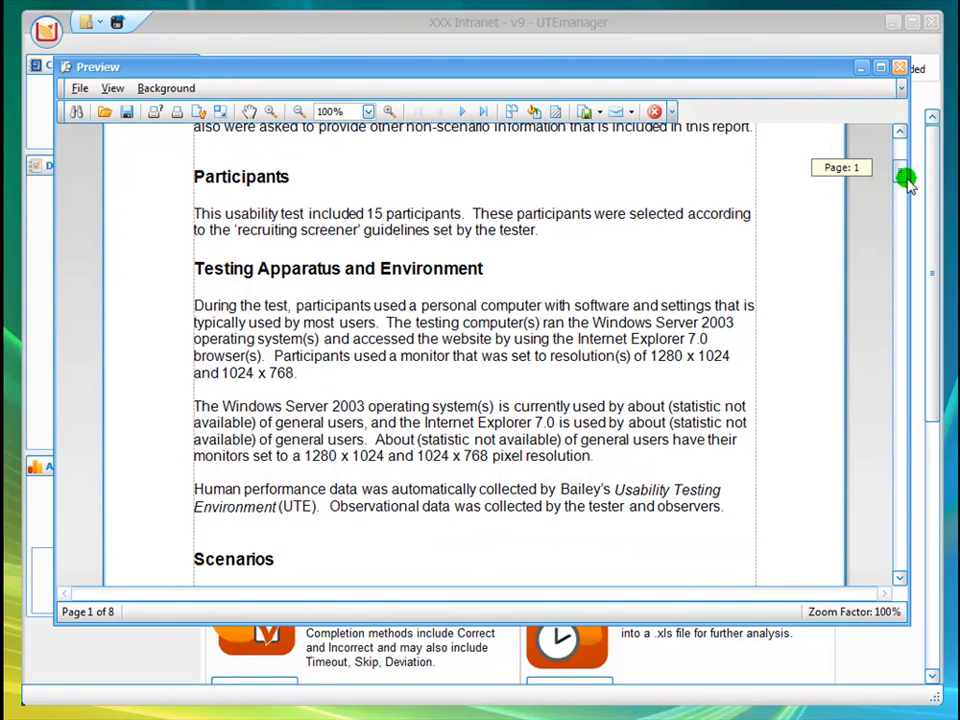
left_click_drag(908, 185, 734, 322)
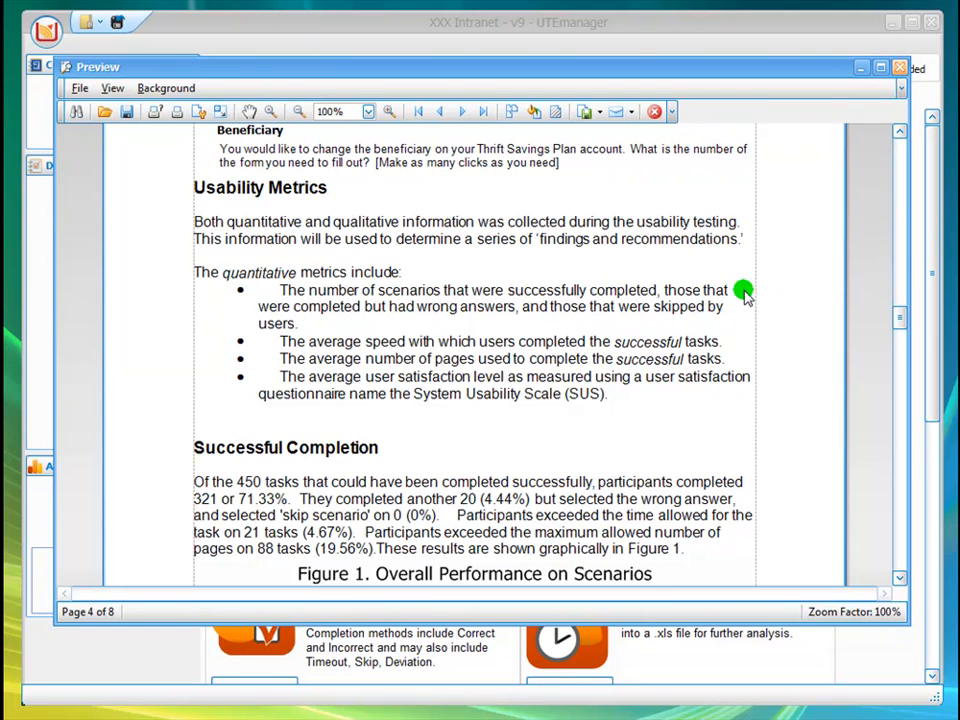
scroll(792, 372, "down", 3)
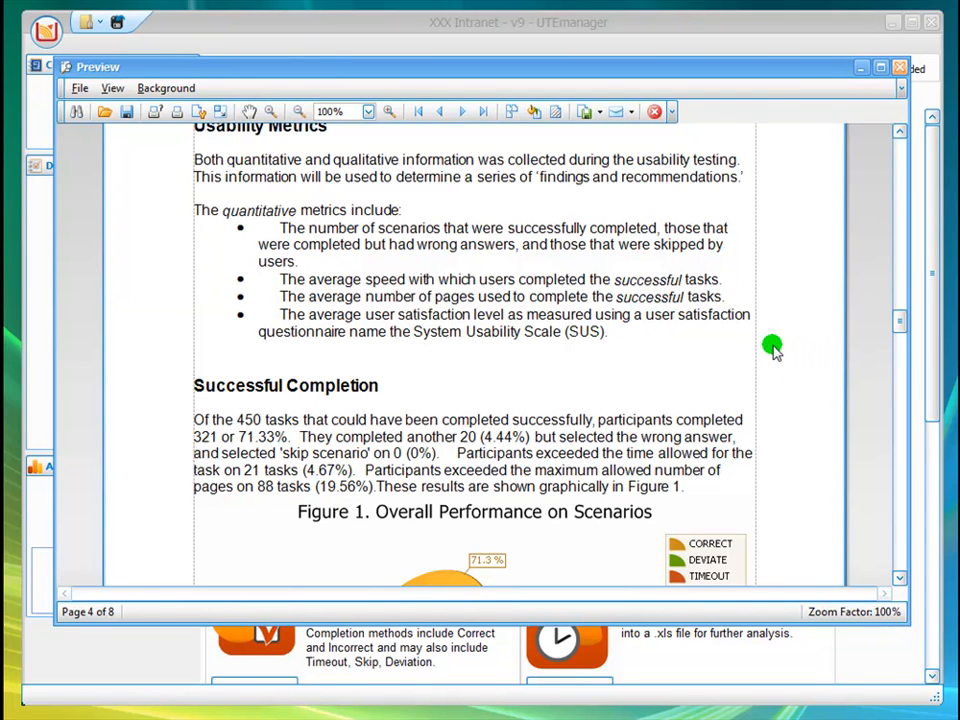
scroll(793, 385, "down", 2)
scroll(793, 385, "down", 4)
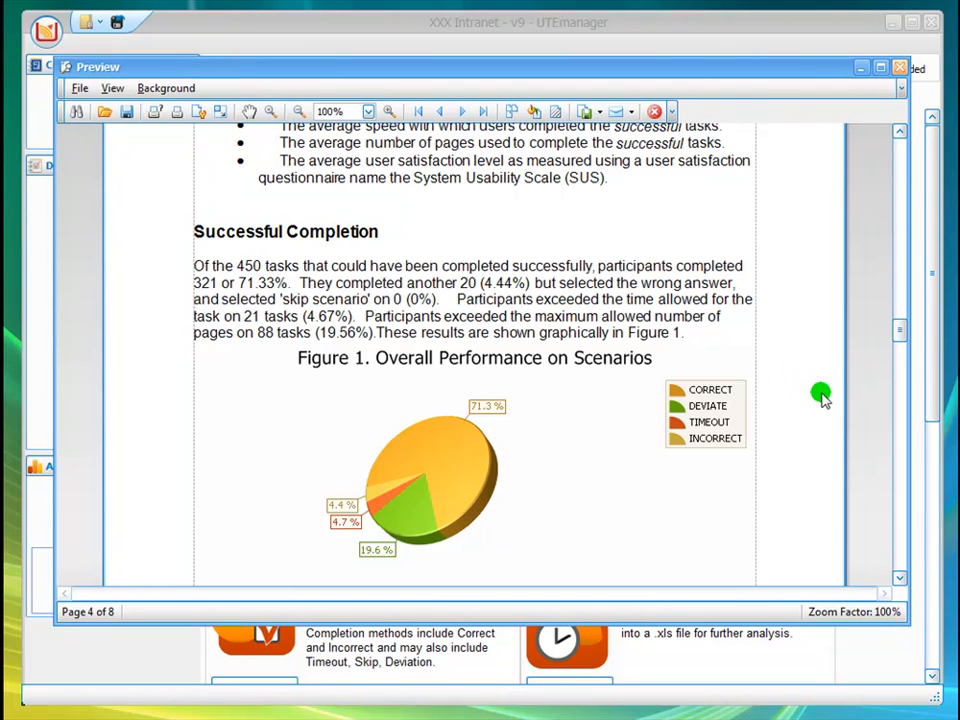
scroll(817, 398, "down", 10)
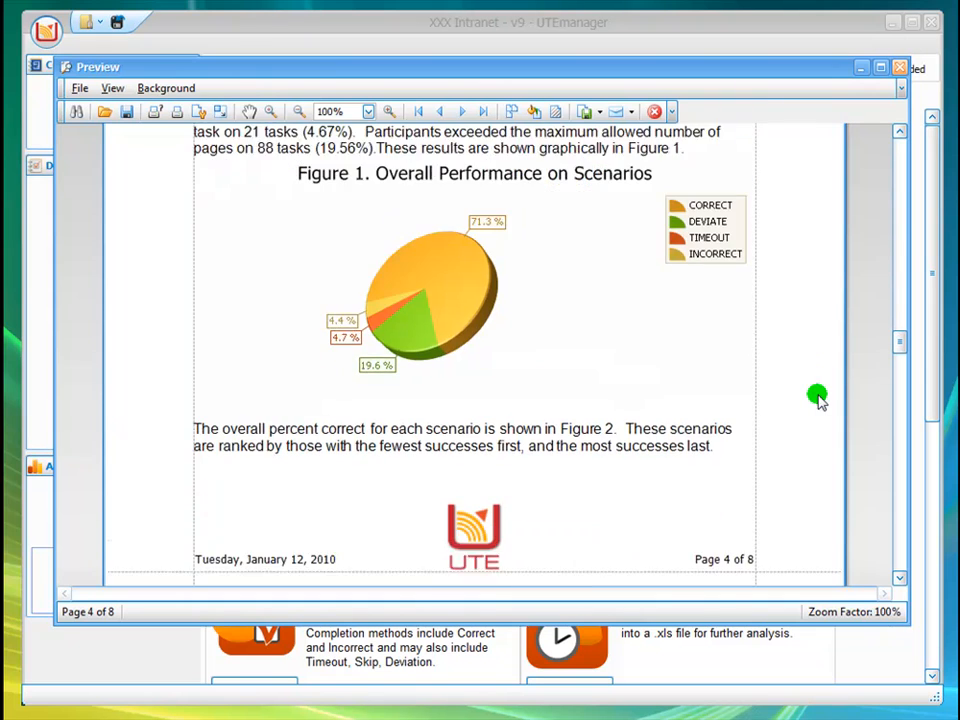
left_click_drag(896, 361, 905, 500)
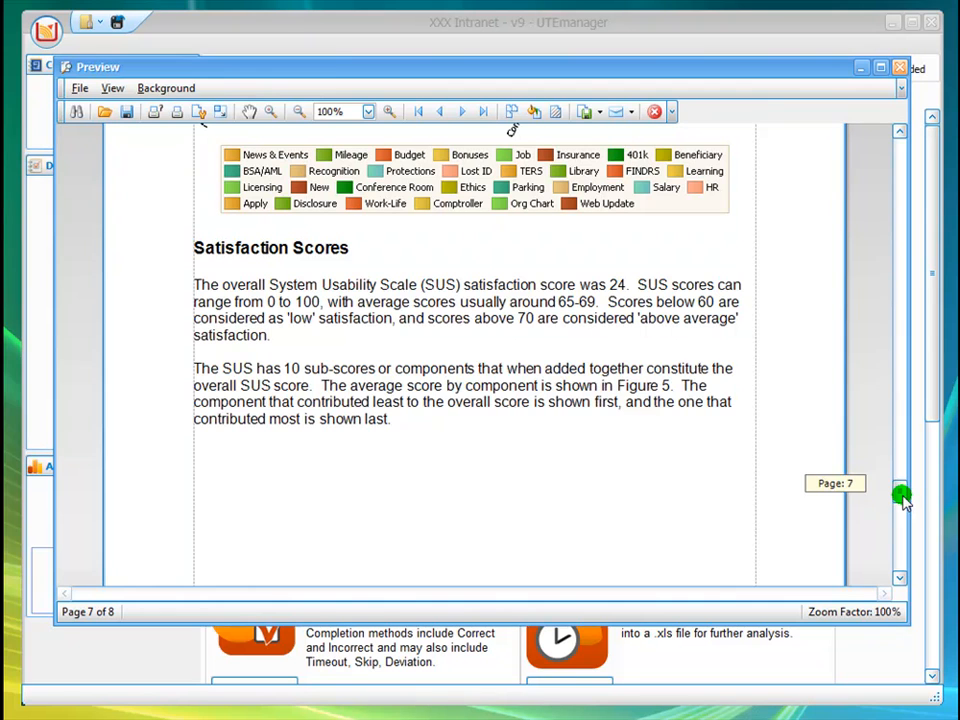
left_click_drag(903, 497, 896, 534)
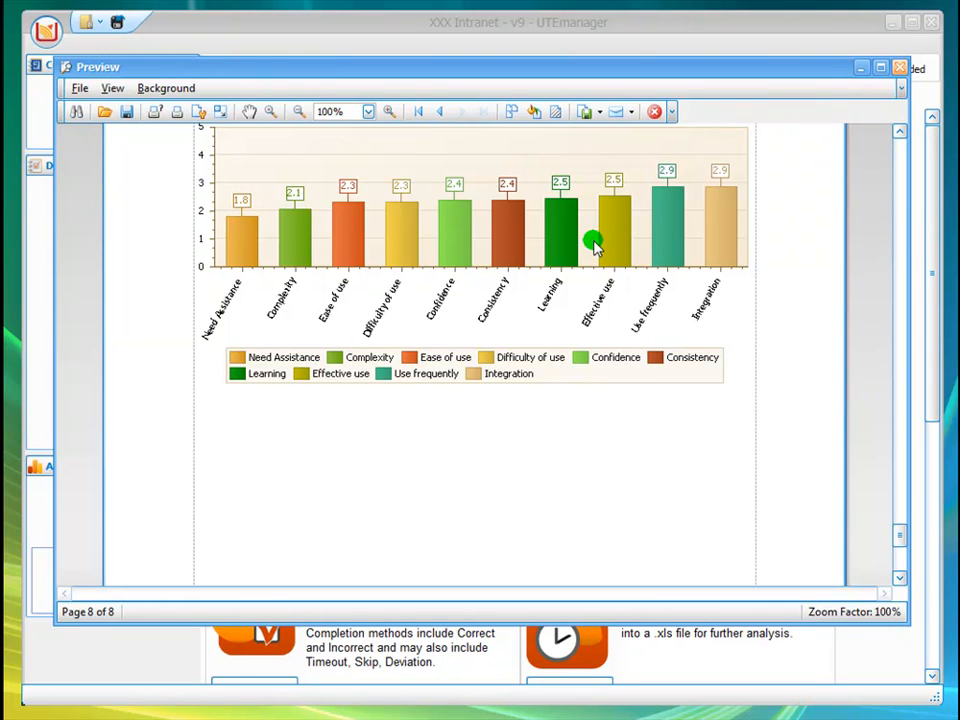
Step: Check which file formats the Standard Test Report can be exported to, and close the report preview
left_click(599, 113)
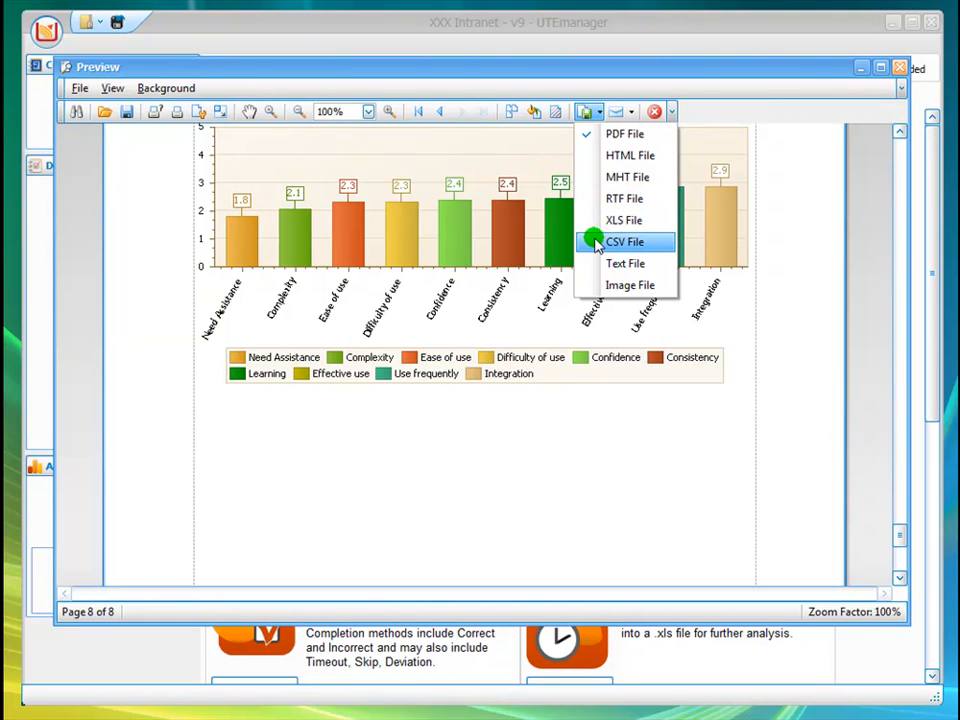
left_click(599, 114)
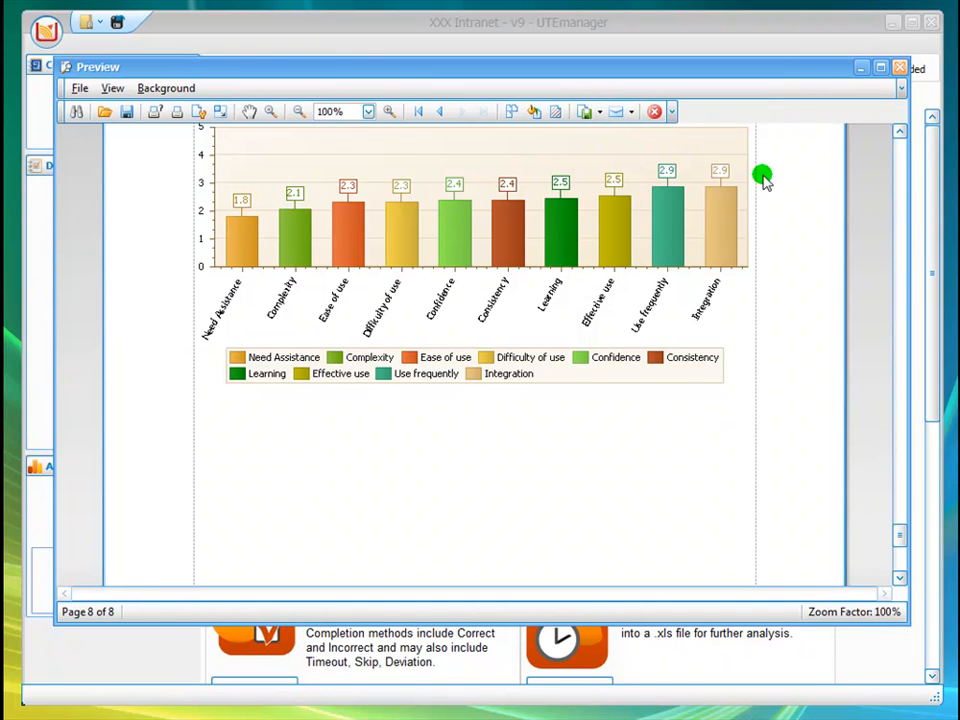
left_click(900, 67)
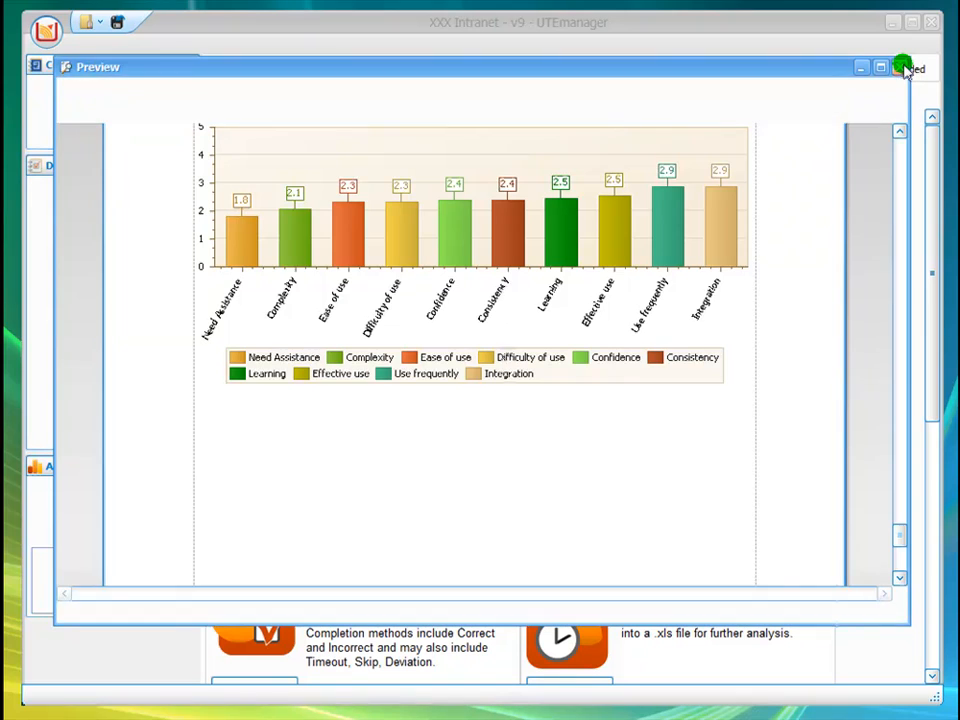